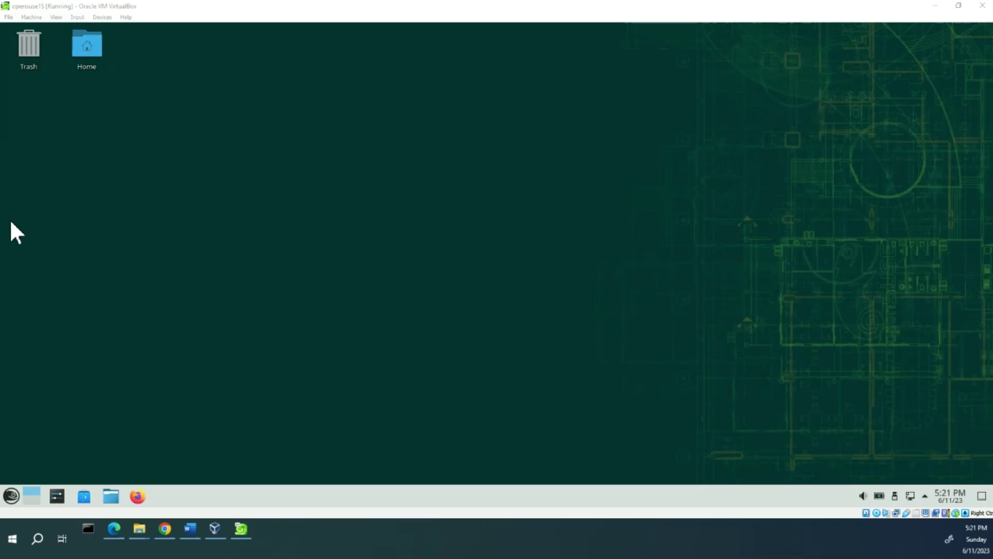
Search the Application Launcher for 'yast', launch YaST and enter the root password.
{"action": "left_click", "coordinate": [11, 495]}
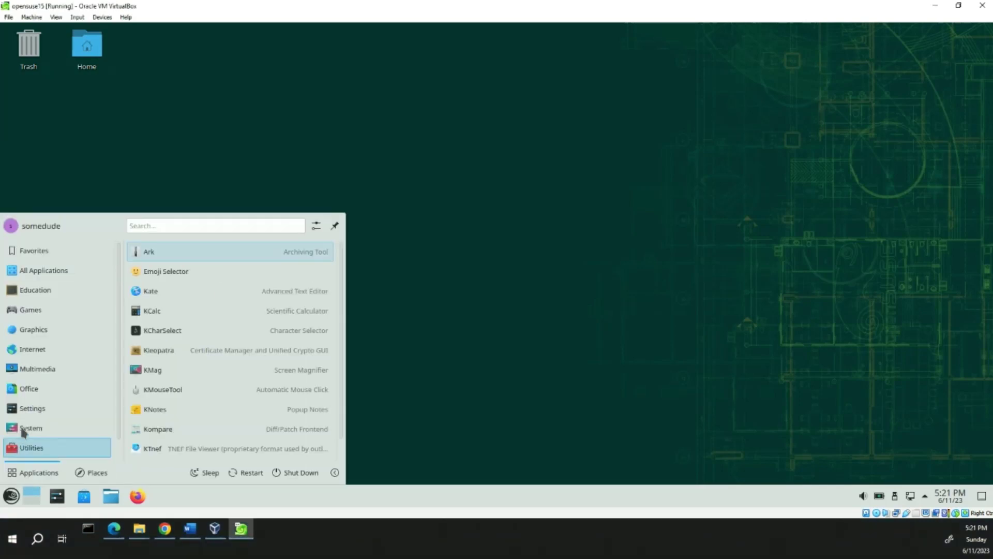
{"action": "mouse_move", "coordinate": [23, 432]}
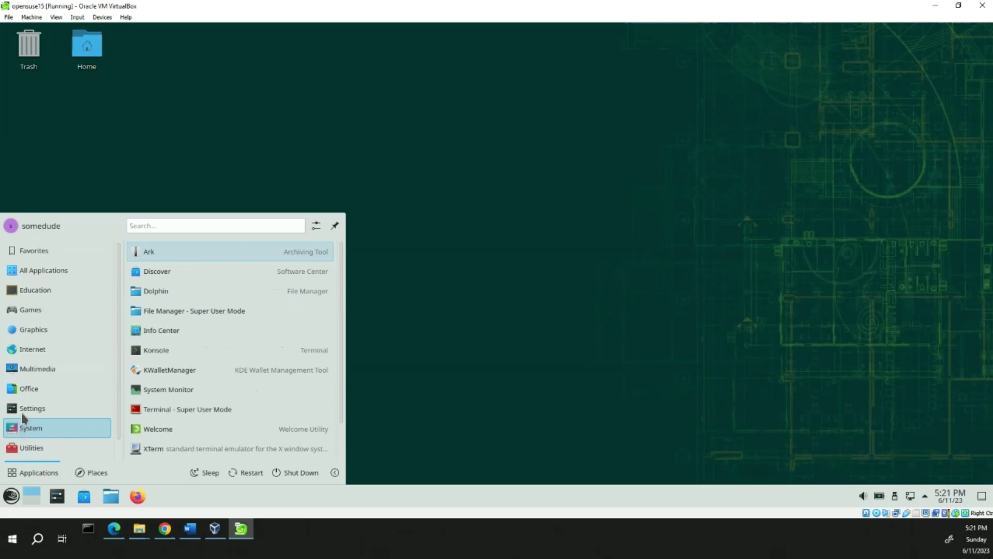
{"action": "left_click", "coordinate": [184, 226]}
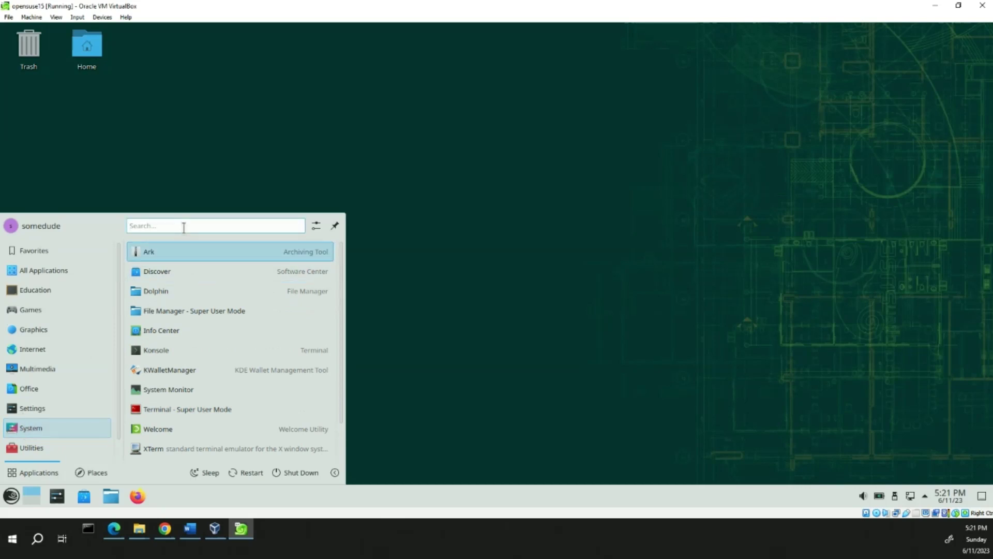
{"action": "type", "text": "yast"}
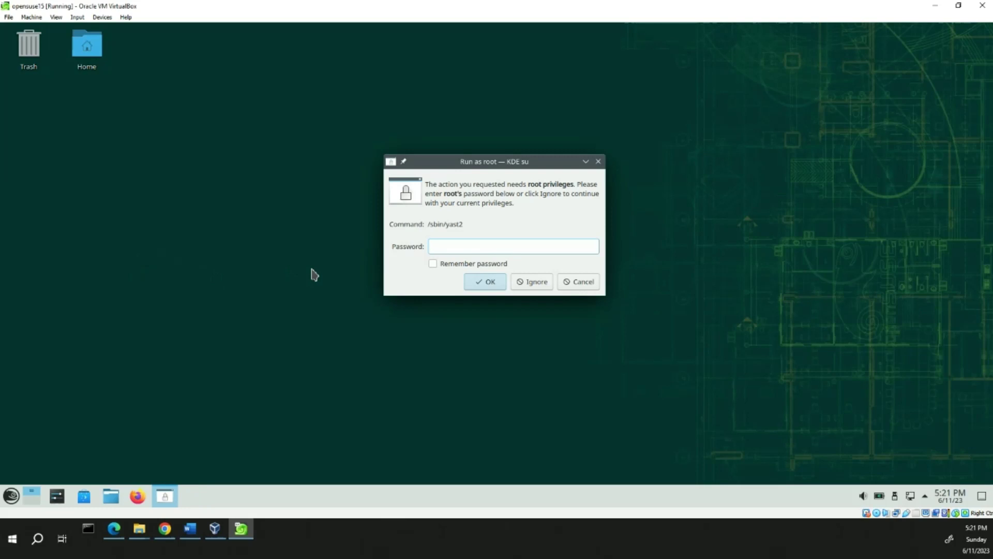
{"action": "type", "text": "•••••••••"}
{"action": "key", "text": "Return"}
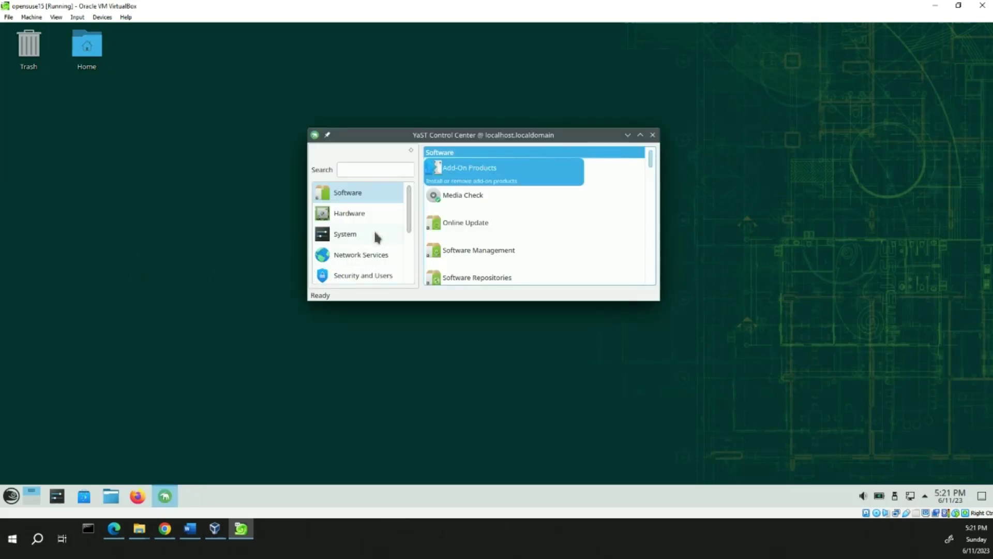
Open Software Management from YaST Control Center's Software category.
{"action": "left_click", "coordinate": [369, 201]}
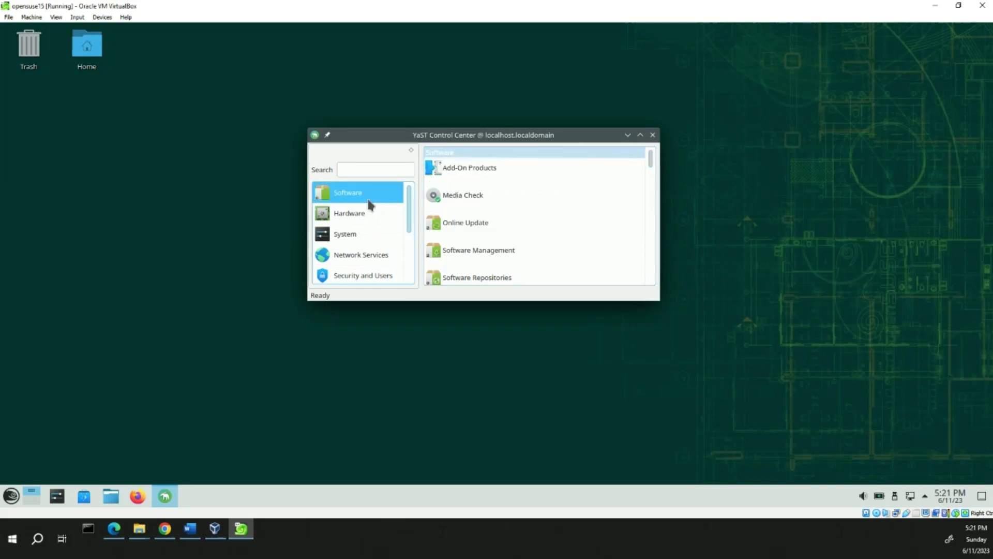
{"action": "left_click", "coordinate": [445, 248]}
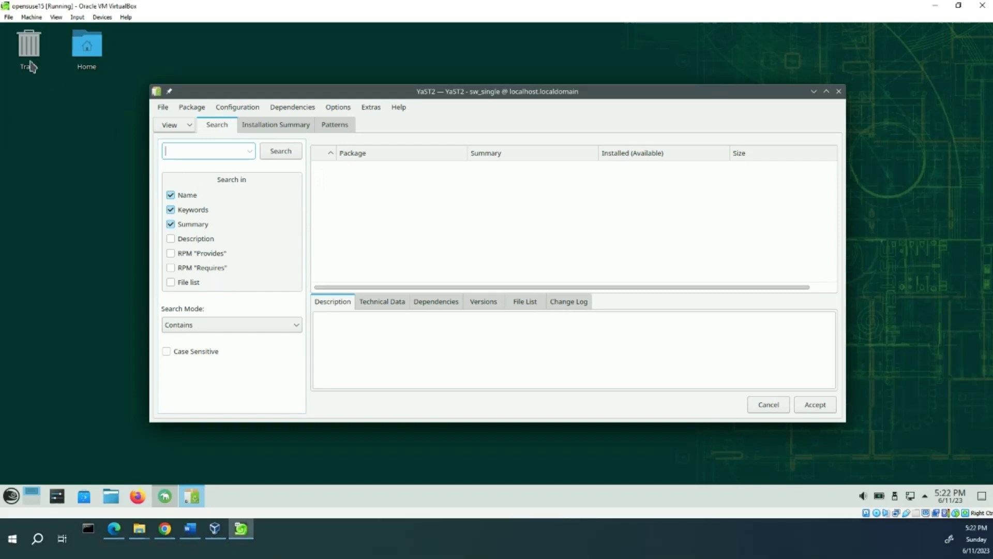
Take a snapshot of the running VM from the Machine menu, renamed from the default to 'gnome'.
{"action": "left_click", "coordinate": [11, 18]}
{"action": "mouse_move", "coordinate": [21, 20]}
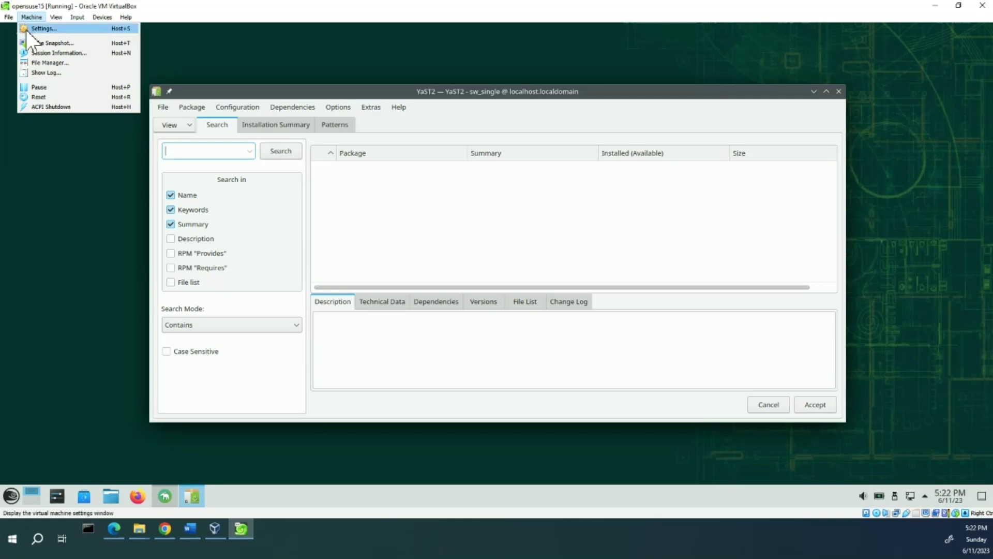
{"action": "left_click", "coordinate": [35, 41]}
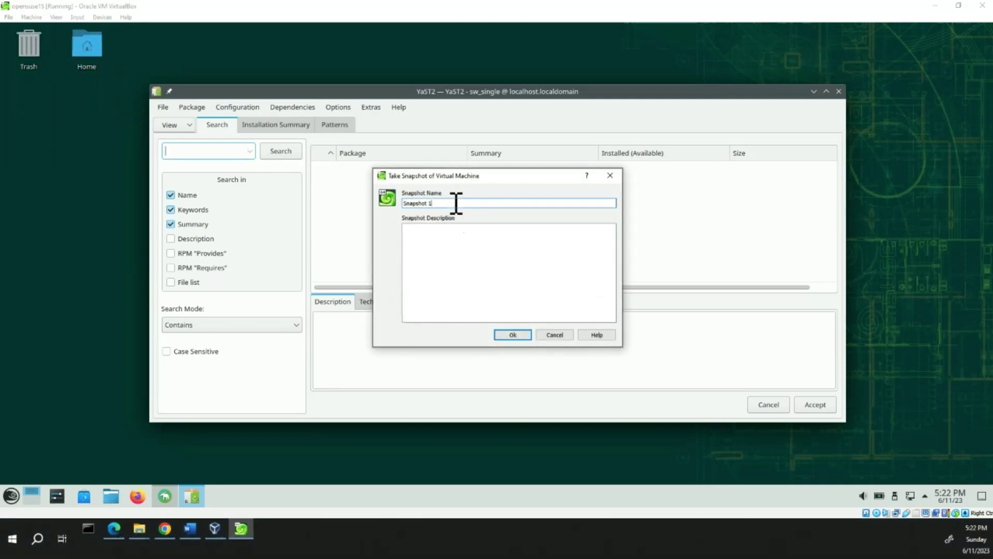
{"action": "left_click_drag", "start_coordinate": [454, 202], "coordinate": [398, 194]}
{"action": "key", "text": "BackSpace"}
{"action": "type", "text": "gnome"}
{"action": "left_click", "coordinate": [496, 335]}
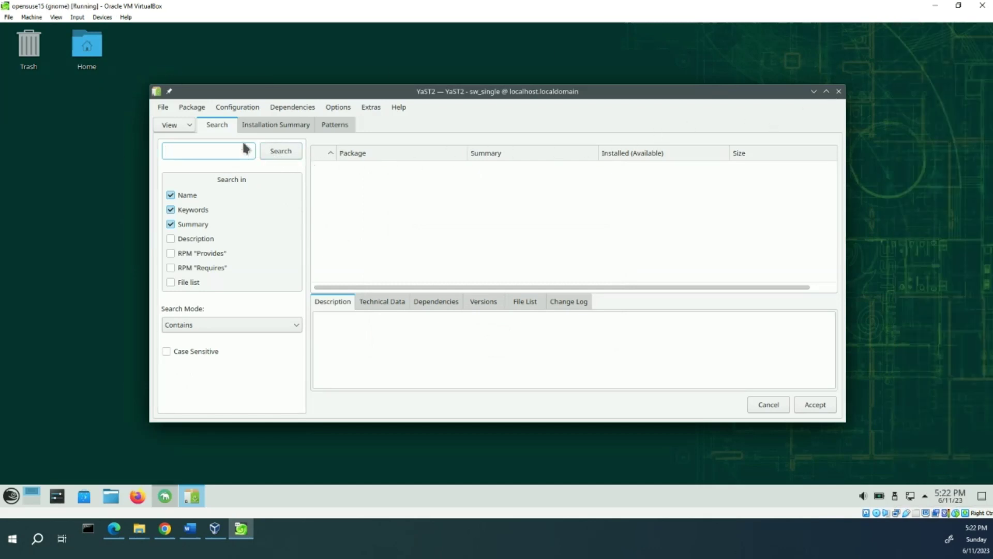
Switch to the Patterns view, widen the list and mark GNOME Desktop Environment (Basic) for installation.
{"action": "left_click", "coordinate": [186, 125]}
{"action": "left_click", "coordinate": [184, 142]}
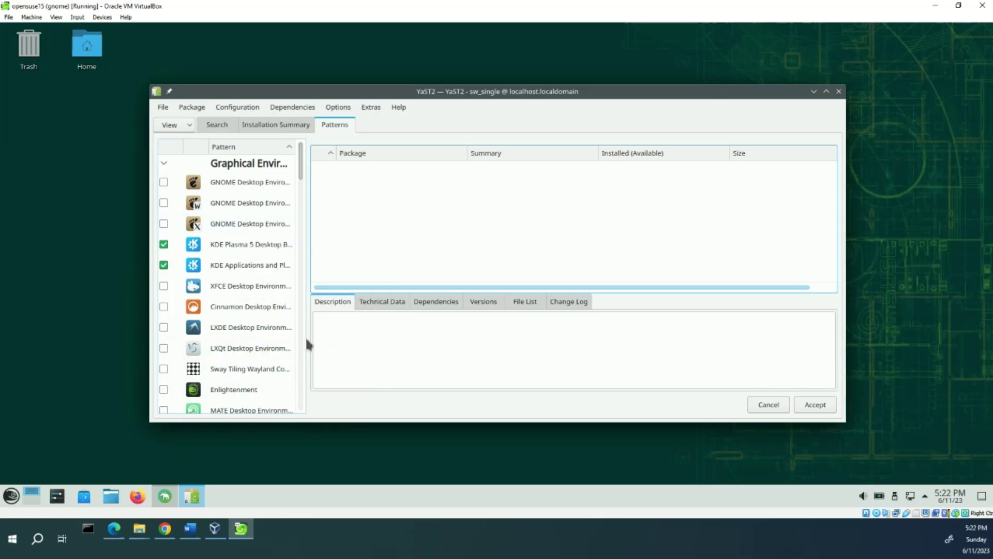
{"action": "left_click_drag", "start_coordinate": [311, 340], "coordinate": [362, 340]}
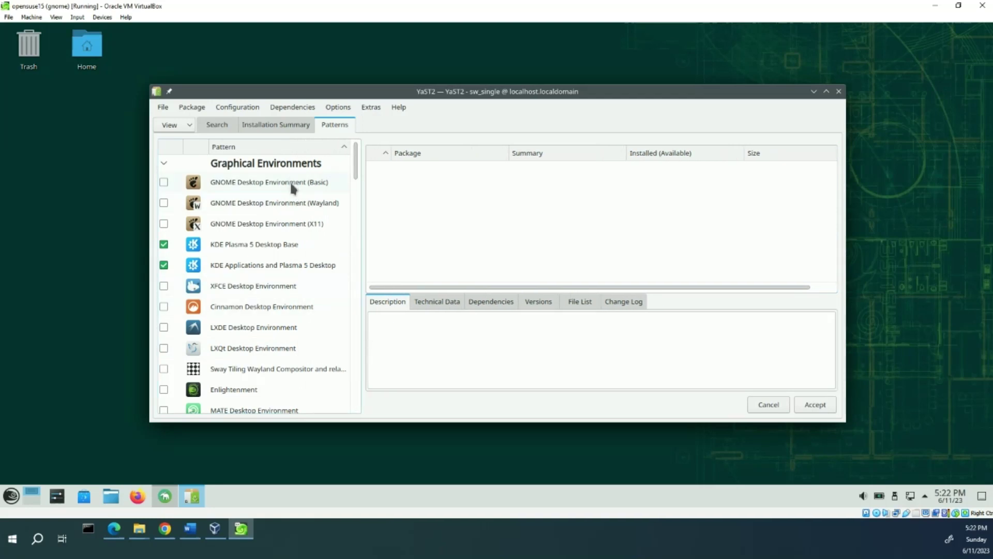
{"action": "left_click", "coordinate": [166, 186]}
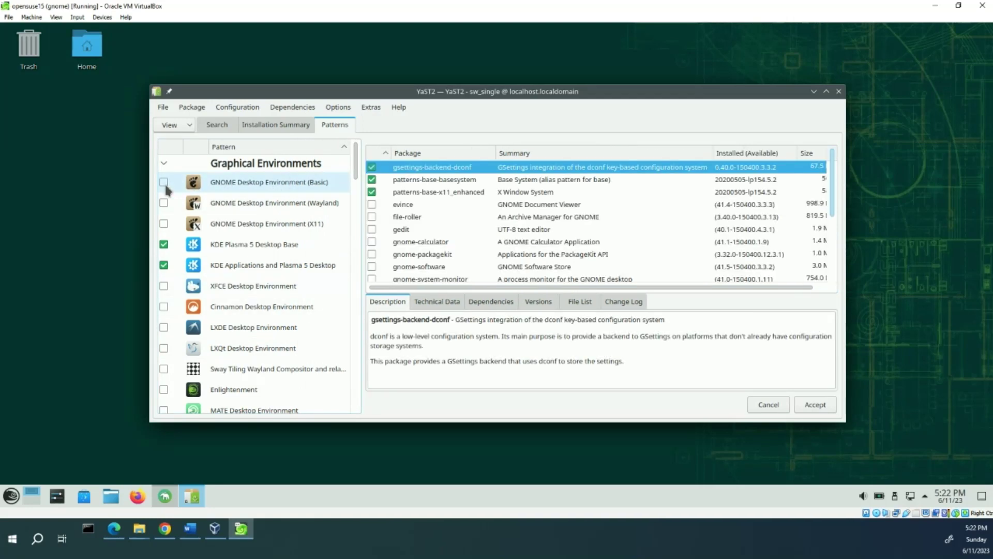
{"action": "left_click", "coordinate": [166, 185]}
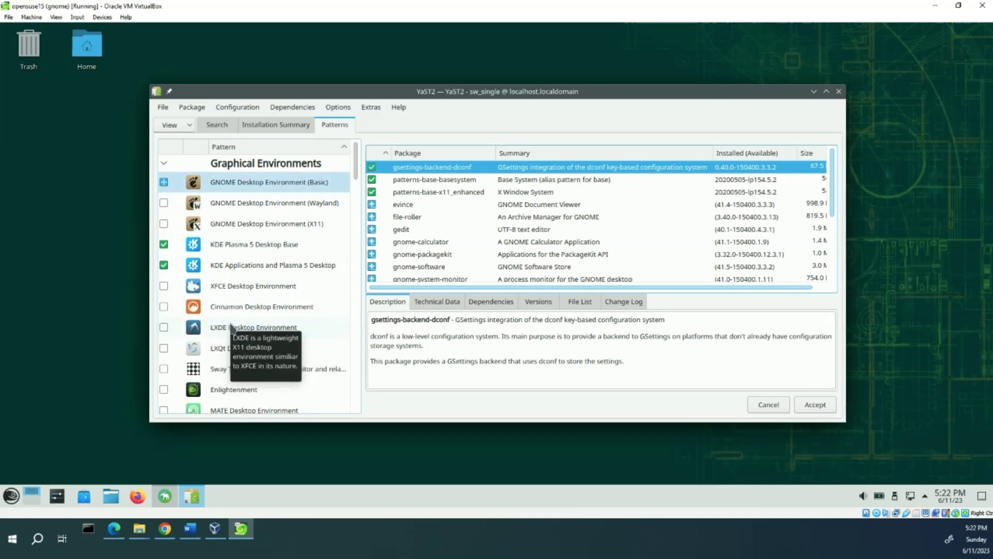
{"action": "scroll", "coordinate": [214, 374], "scroll_direction": "down", "scroll_amount": 1}
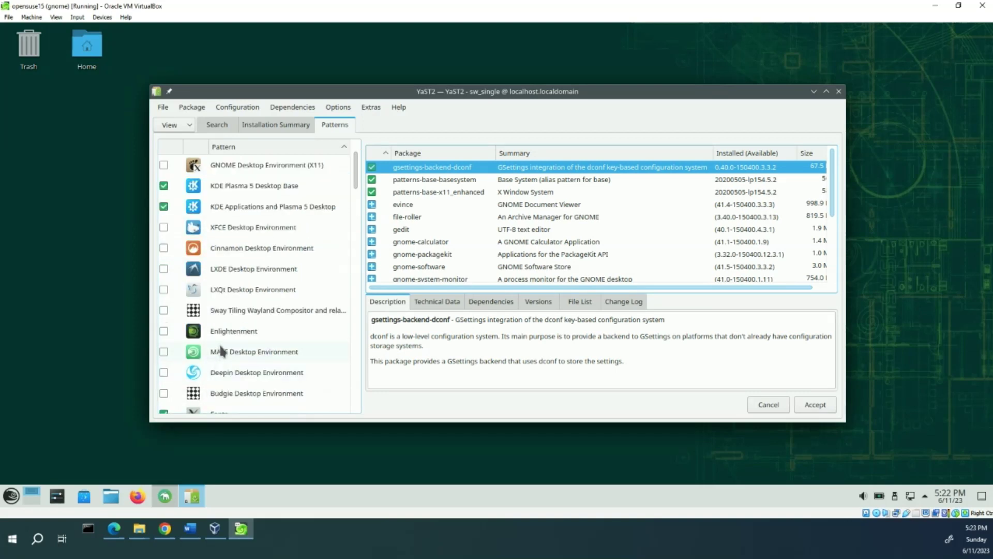
{"action": "scroll", "coordinate": [218, 344], "scroll_direction": "up", "scroll_amount": 1}
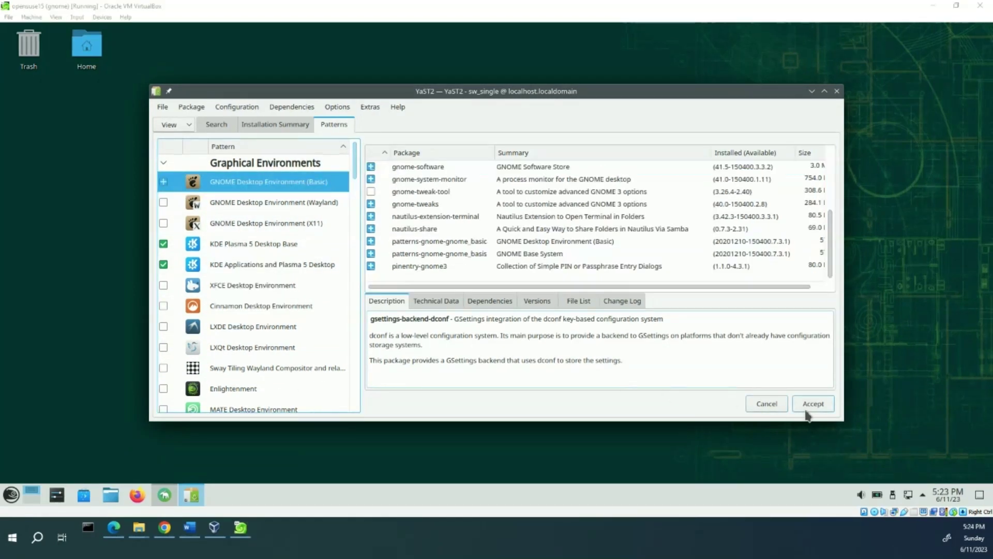
Accept the selection, review the automatic dependency changes, and continue to start installing.
{"action": "left_click", "coordinate": [810, 406]}
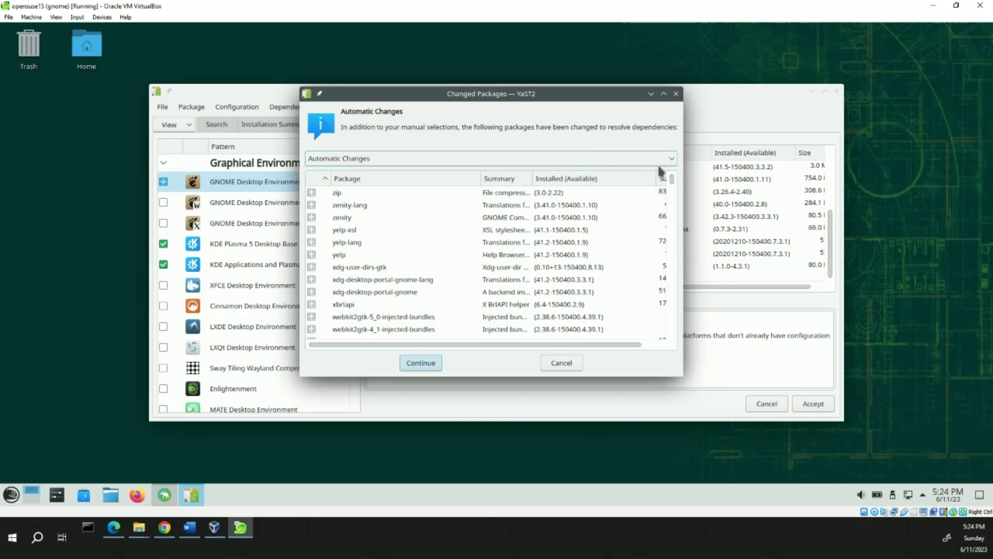
{"action": "left_click", "coordinate": [675, 161]}
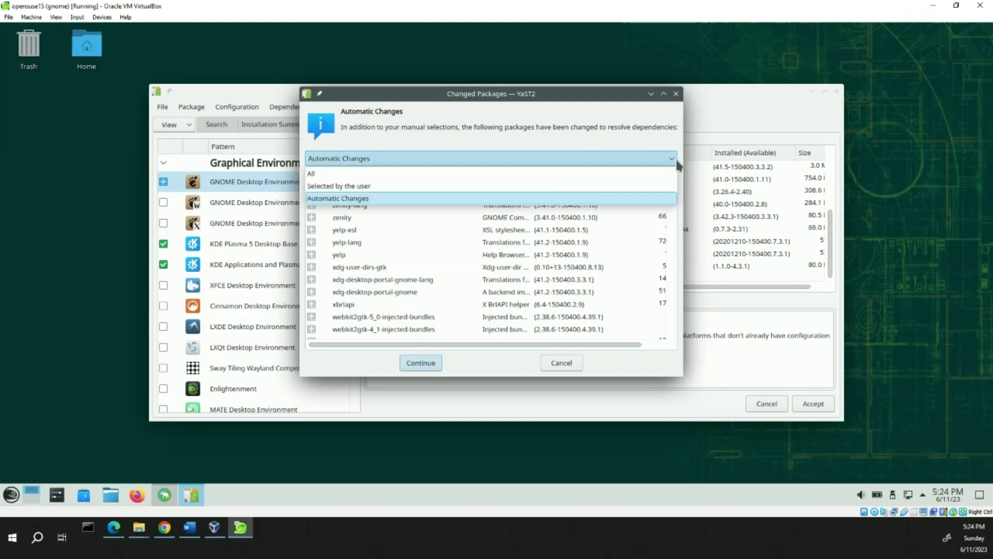
{"action": "left_click", "coordinate": [675, 160]}
{"action": "scroll", "coordinate": [341, 228], "scroll_direction": "down", "scroll_amount": 6}
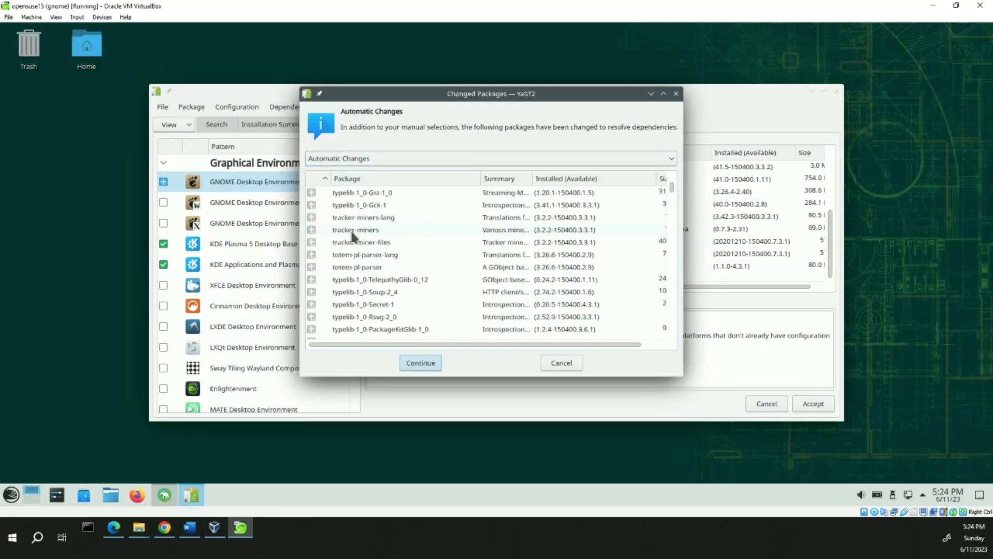
{"action": "scroll", "coordinate": [357, 249], "scroll_direction": "down", "scroll_amount": 15}
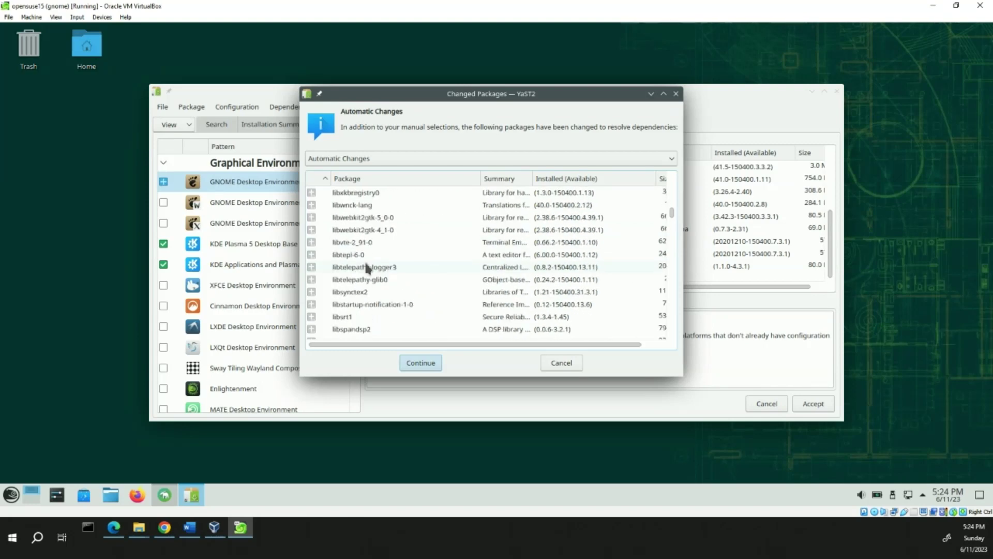
{"action": "scroll", "coordinate": [366, 267], "scroll_direction": "down", "scroll_amount": 10}
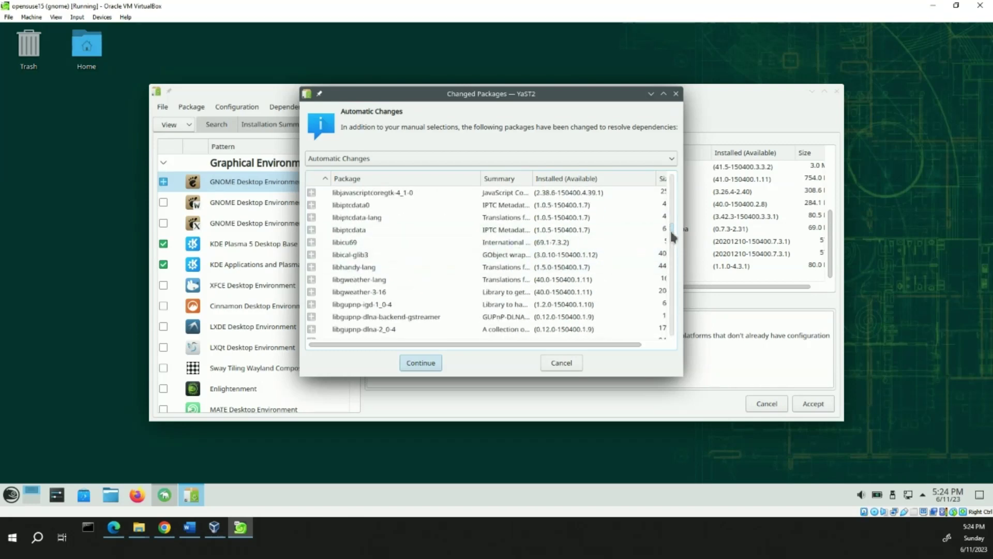
{"action": "scroll", "coordinate": [672, 237], "scroll_direction": "down", "scroll_amount": 15}
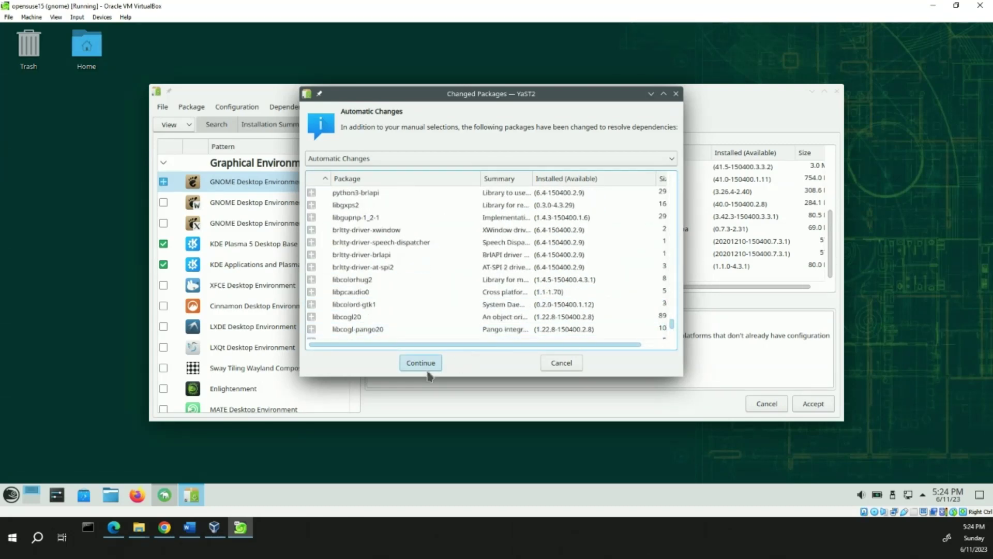
{"action": "scroll", "coordinate": [401, 227], "scroll_direction": "up", "scroll_amount": 5}
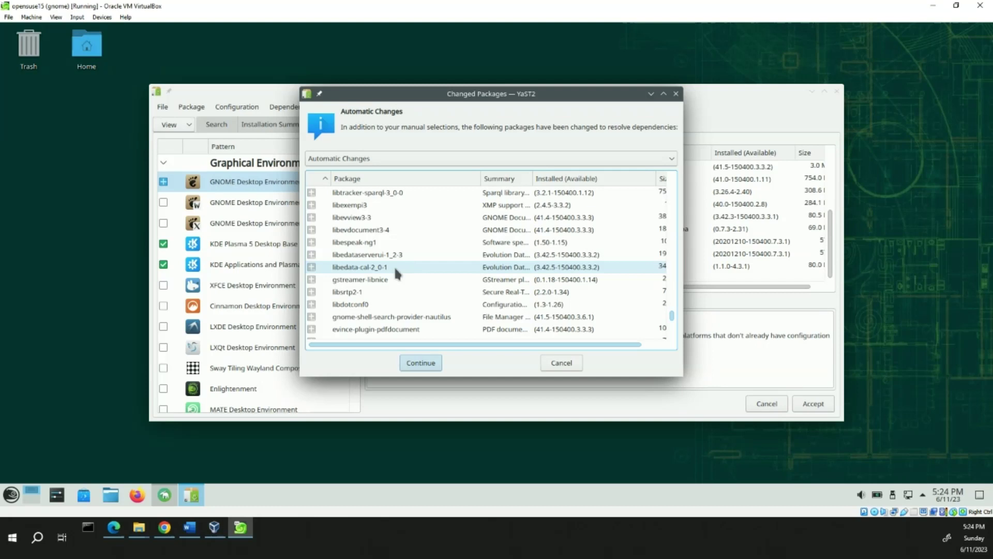
{"action": "left_click", "coordinate": [417, 368]}
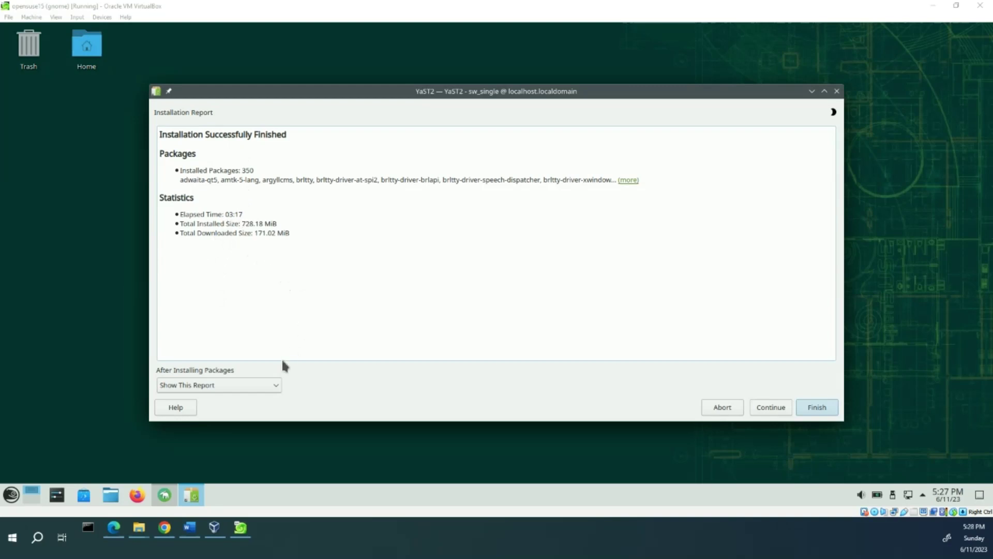
Close the installation report once the 350 GNOME packages finish installing.
{"action": "left_click", "coordinate": [819, 409]}
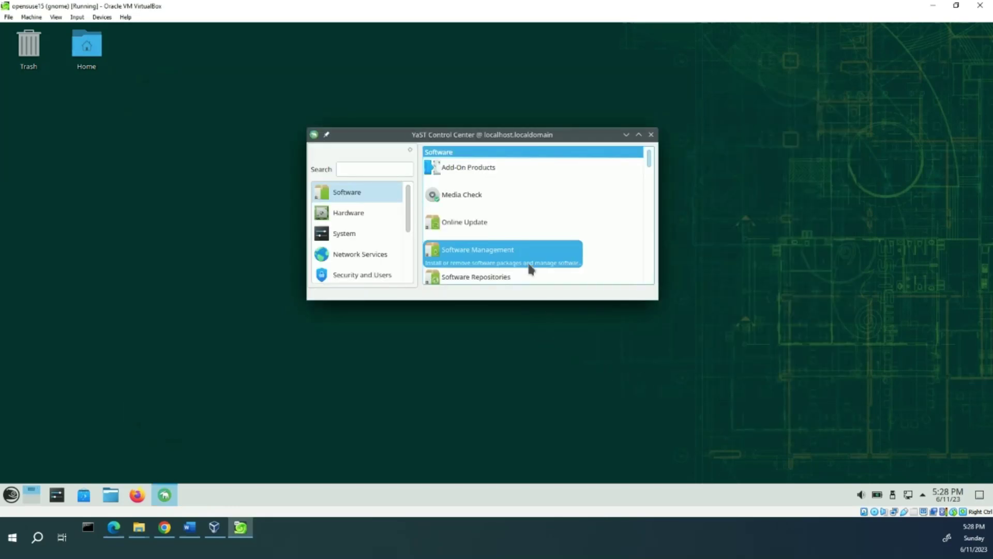
Close YaST Control Center and restart the system from the Application Launcher.
{"action": "left_click", "coordinate": [650, 137]}
{"action": "left_click", "coordinate": [10, 495]}
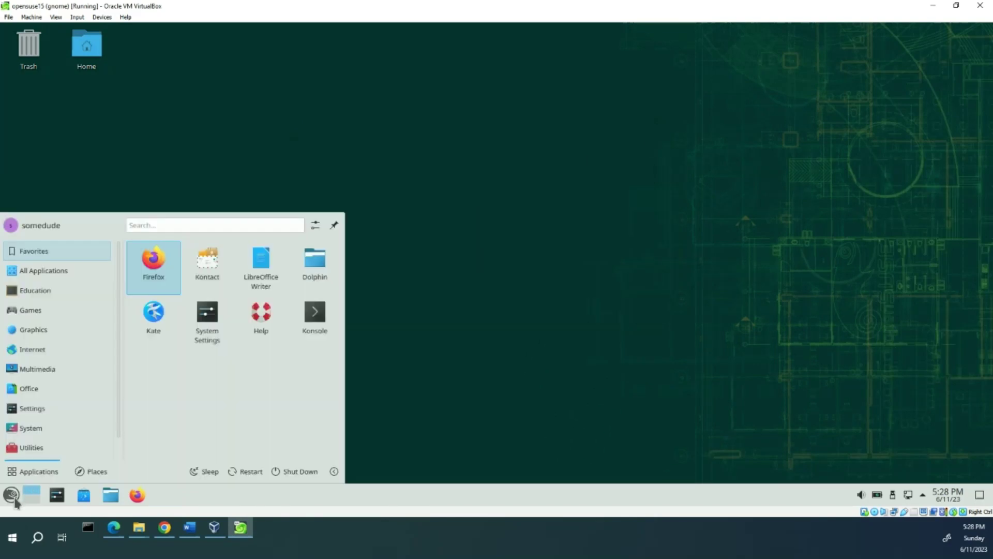
{"action": "left_click", "coordinate": [250, 471]}
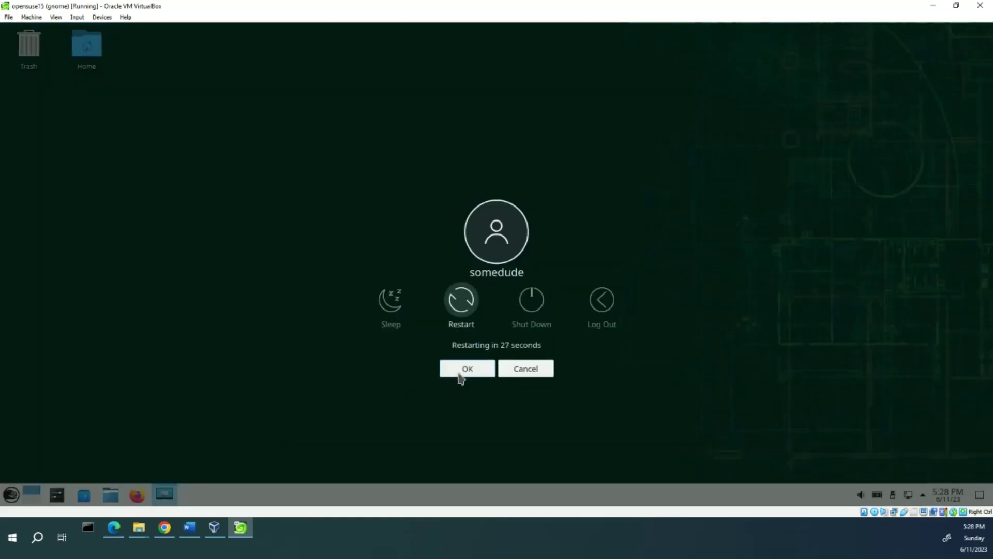
{"action": "left_click", "coordinate": [460, 377]}
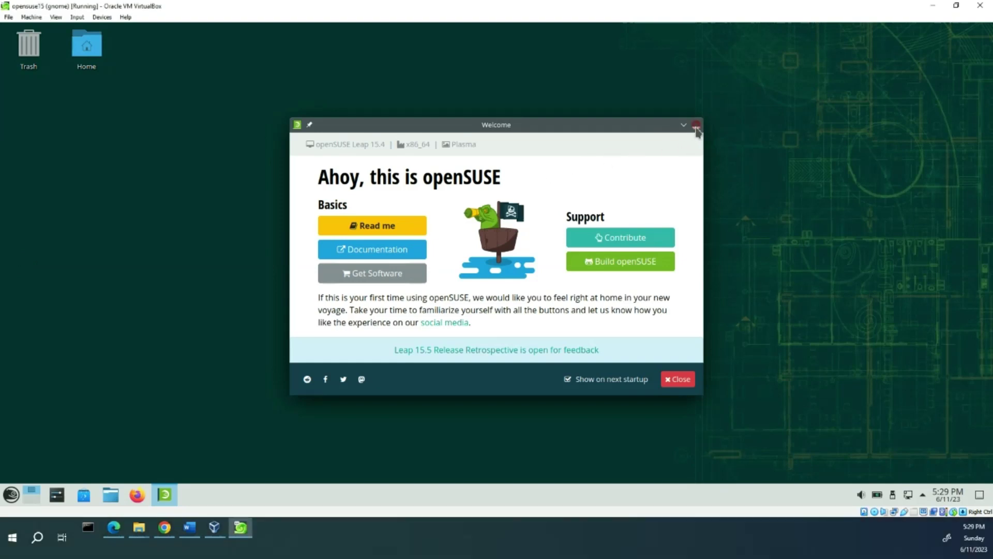
Dismiss the openSUSE Welcome window and bring up the Application Launcher.
{"action": "left_click", "coordinate": [695, 126]}
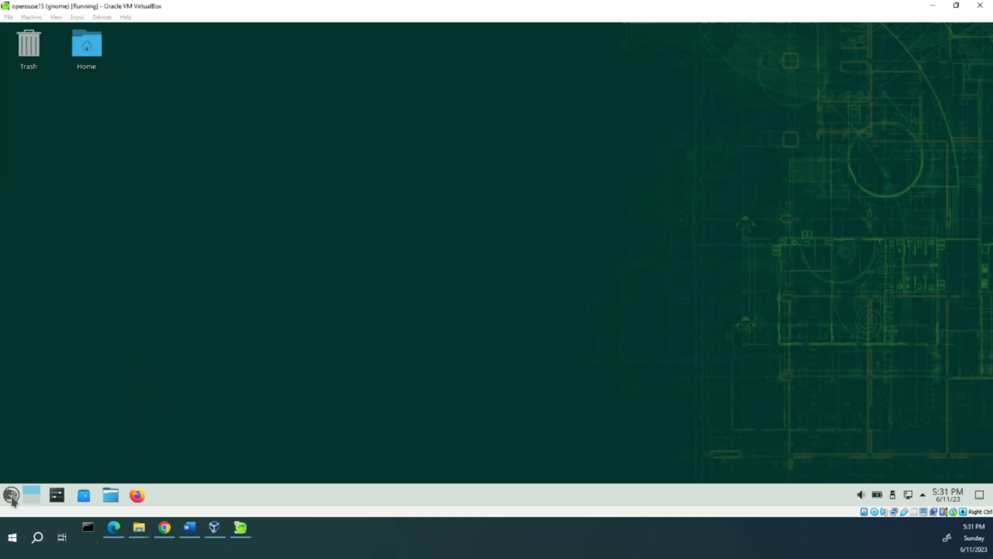
{"action": "left_click", "coordinate": [12, 495]}
Log out of the Plasma session via the launcher's leave options, confirming immediately.
{"action": "left_click", "coordinate": [334, 471]}
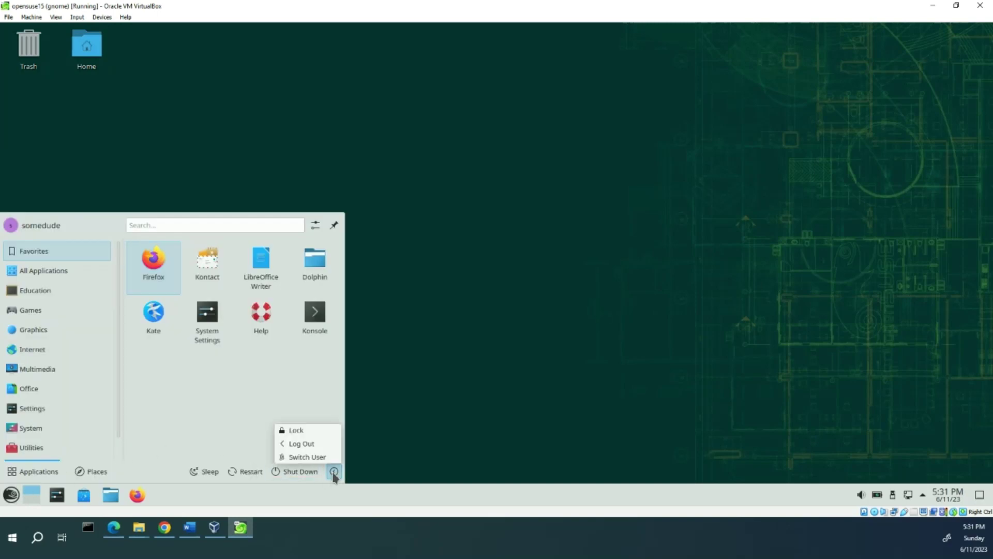
{"action": "left_click", "coordinate": [304, 444]}
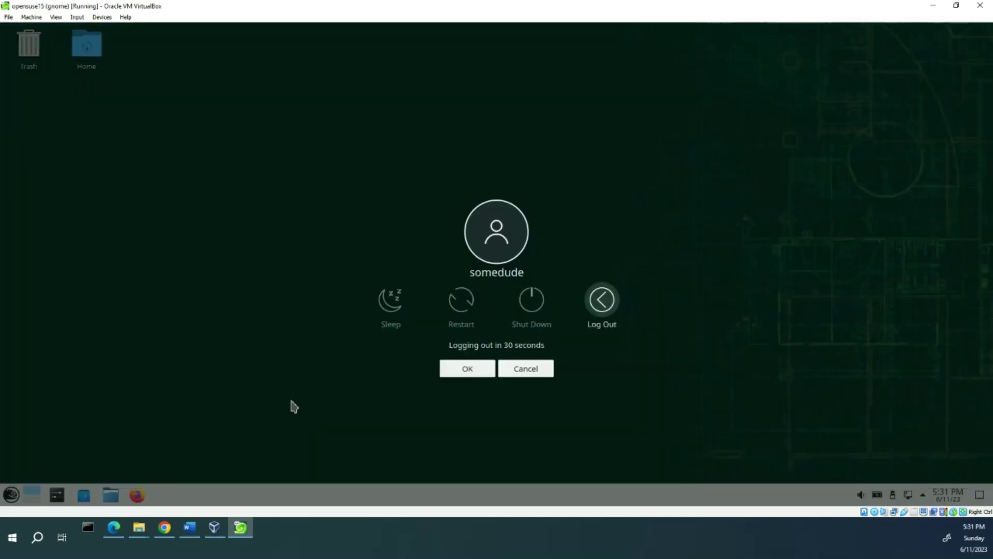
{"action": "left_click", "coordinate": [470, 372]}
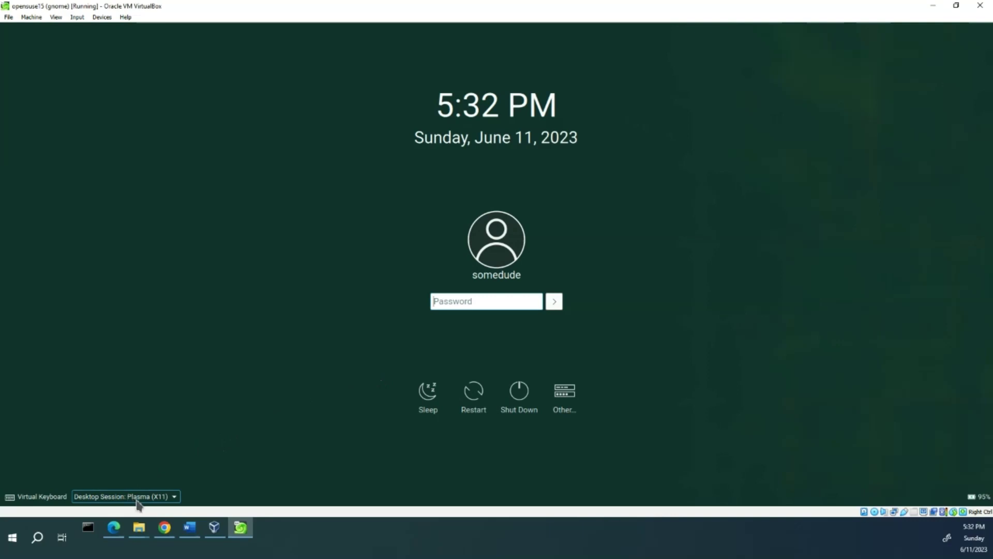
Select the GNOME desktop session and log in, retyping the password after the first failed attempt.
{"action": "left_click", "coordinate": [173, 497]}
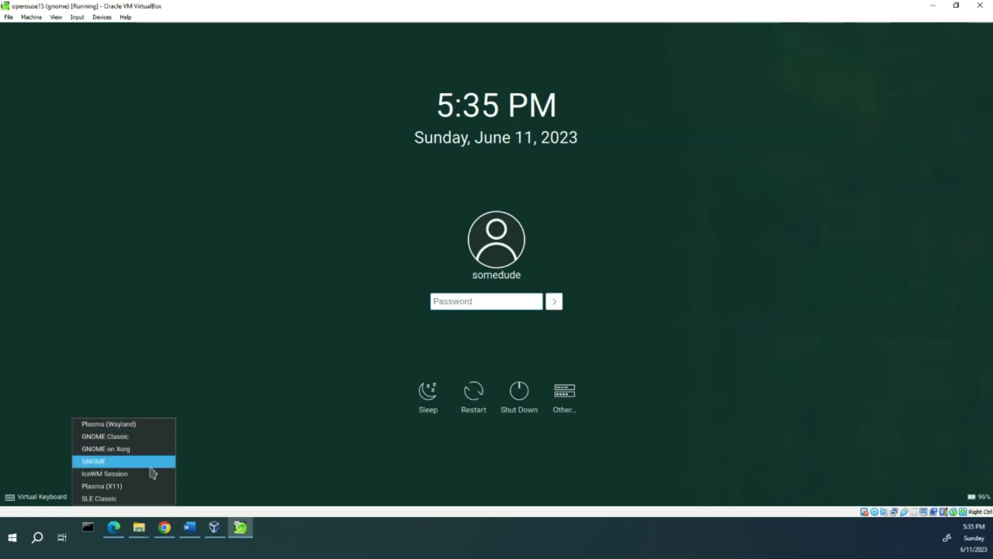
{"action": "left_click", "coordinate": [150, 465]}
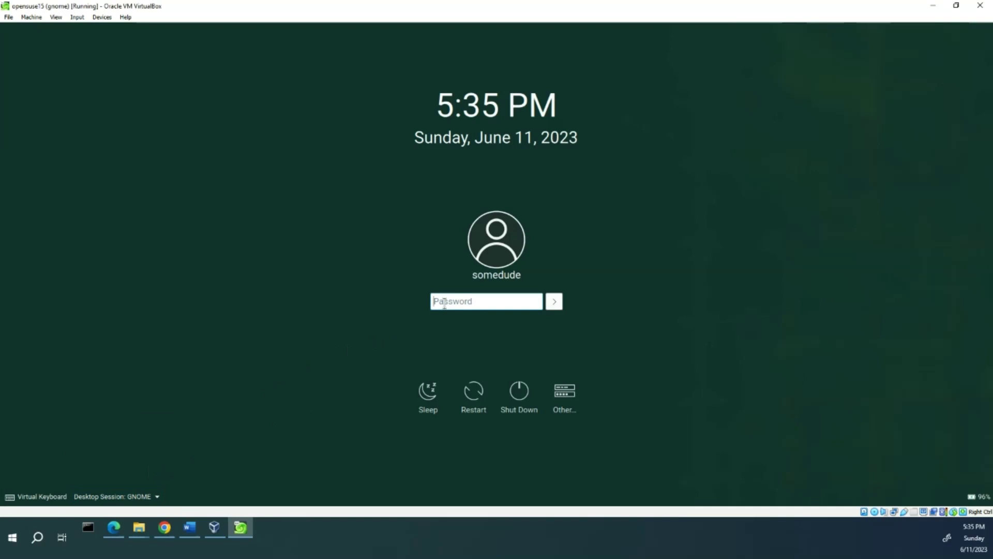
{"action": "type", "text": "•••••••••"}
{"action": "key", "text": "Return"}
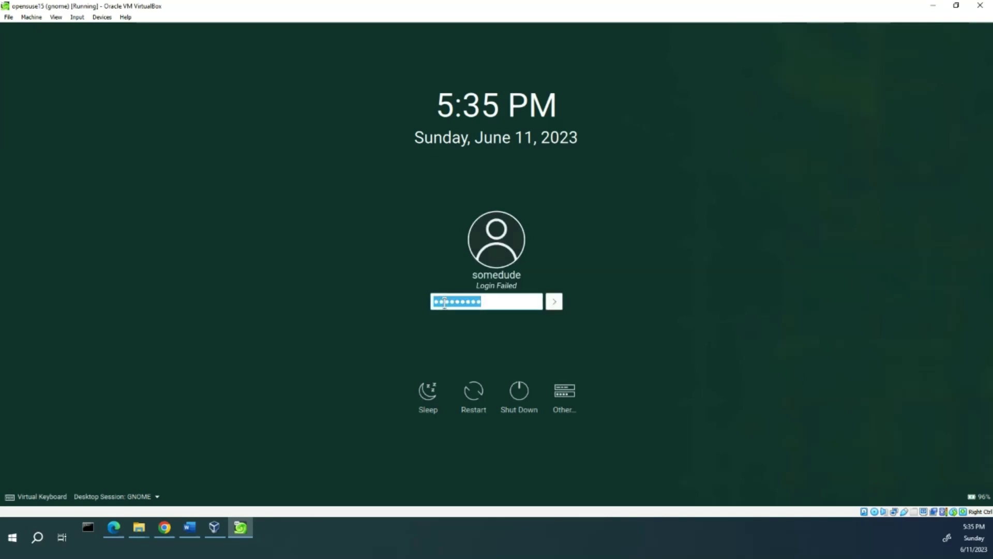
{"action": "type", "text": "••••••••"}
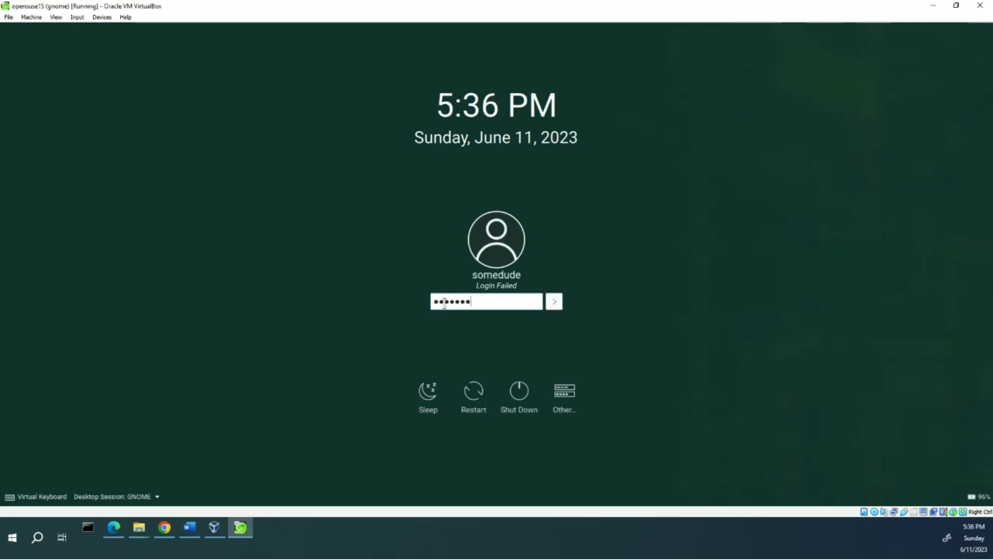
{"action": "key", "text": "Return"}
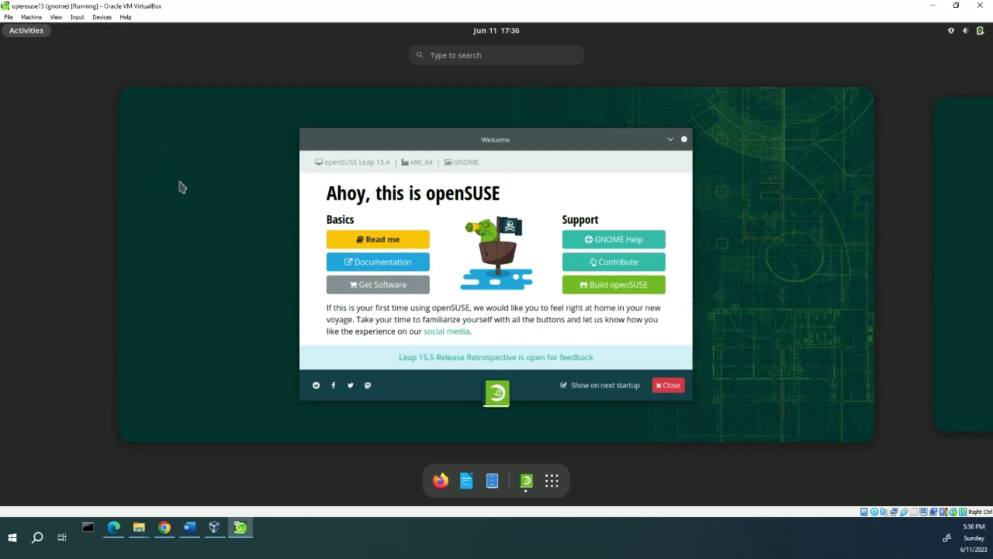
Close the openSUSE Welcome window from the Activities overview, leaving GNOME with no open windows.
{"action": "mouse_move", "coordinate": [359, 163]}
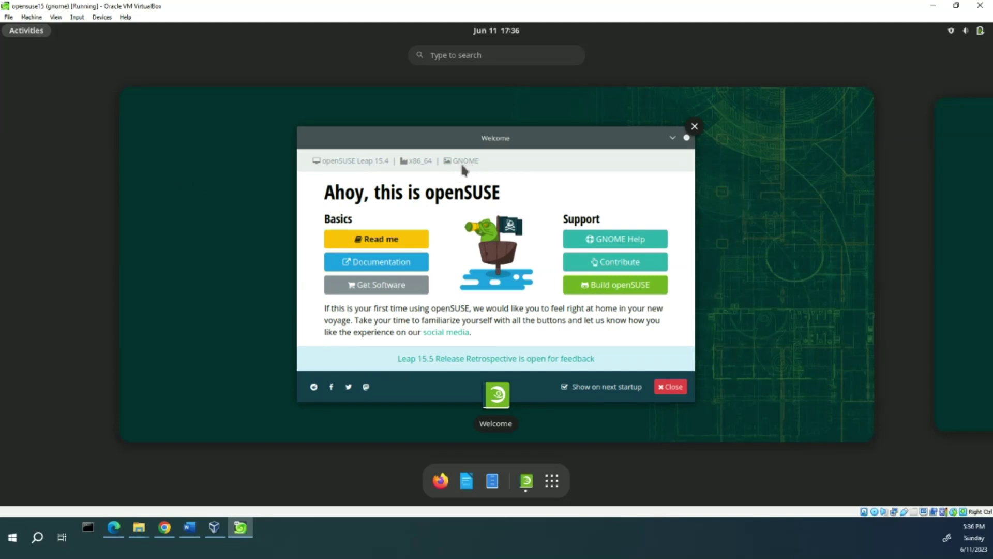
{"action": "left_click", "coordinate": [658, 389]}
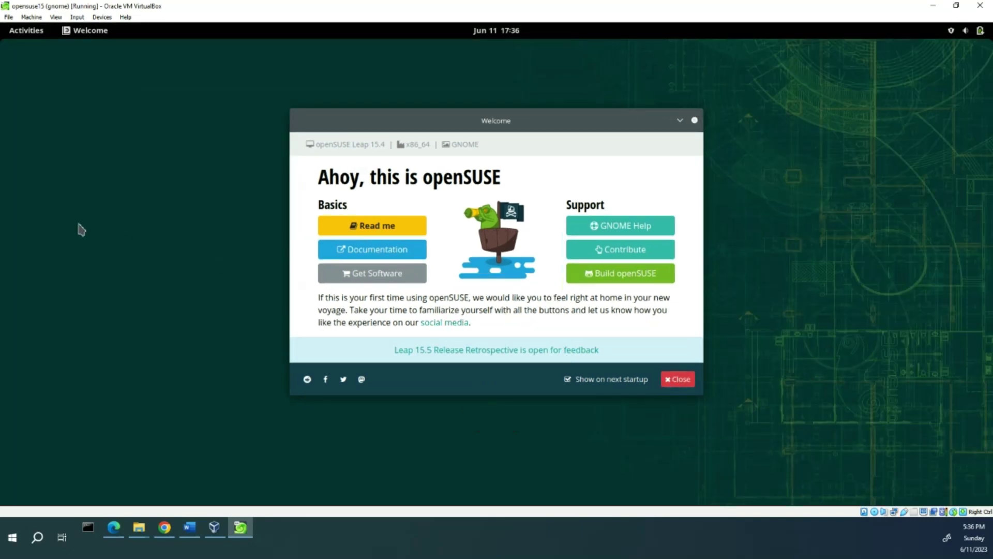
{"action": "left_click", "coordinate": [674, 382]}
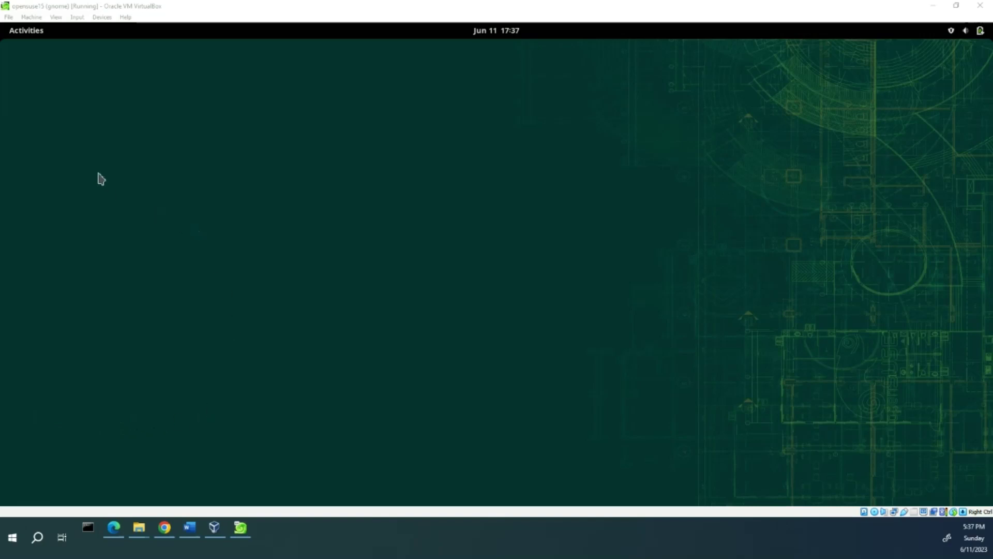
Log out of GNOME through the system menu's Power Off / Log Out entry and confirm.
{"action": "left_click", "coordinate": [27, 34]}
{"action": "left_click", "coordinate": [27, 34]}
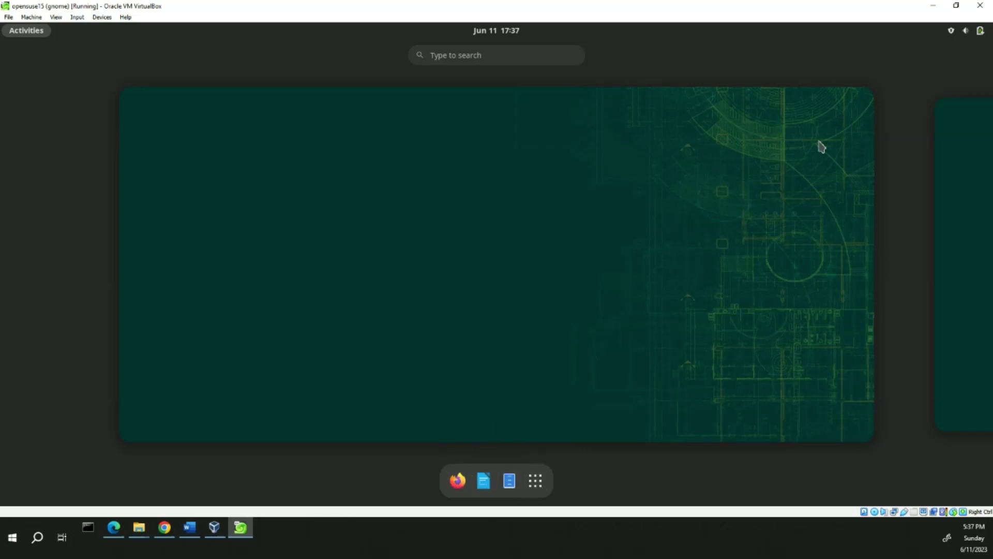
{"action": "left_click", "coordinate": [952, 34]}
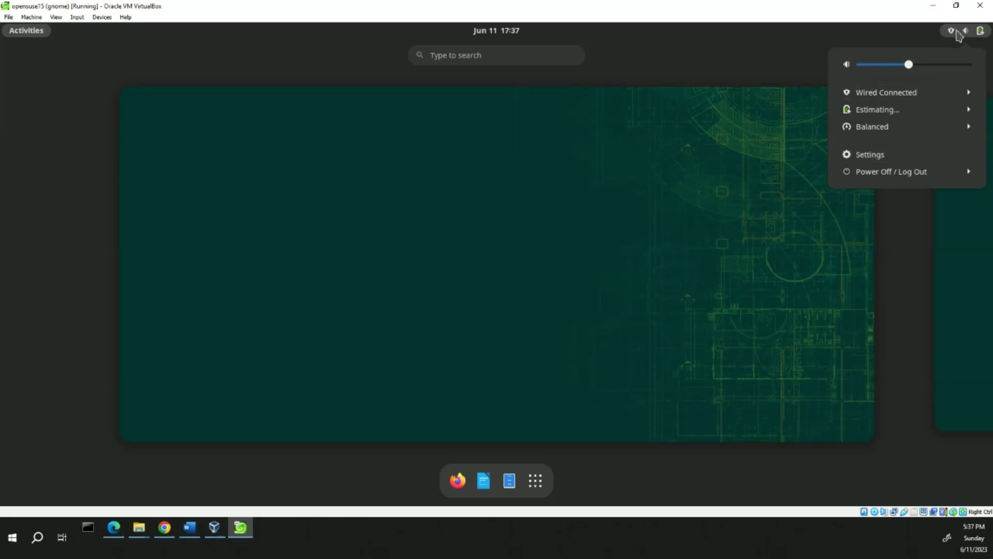
{"action": "left_click", "coordinate": [760, 74]}
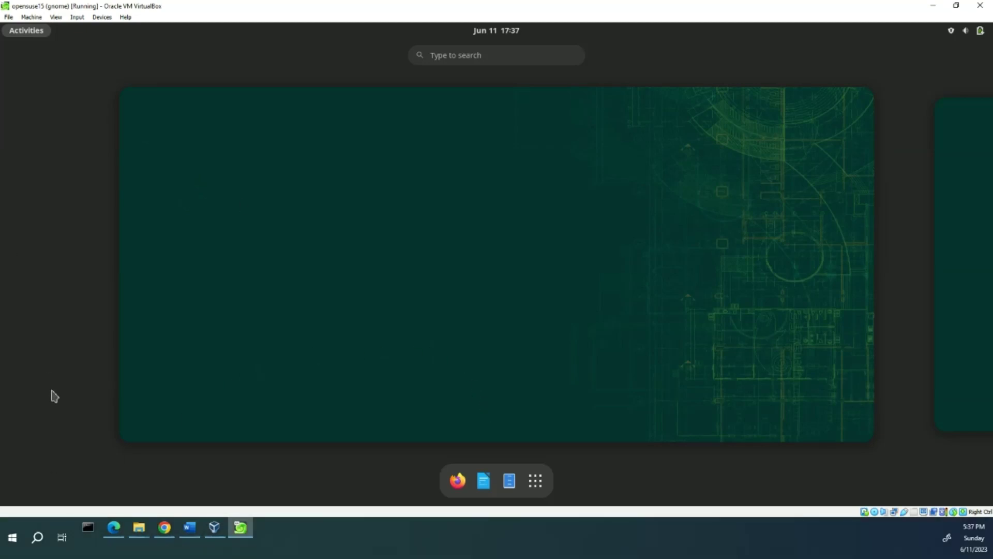
{"action": "left_click", "coordinate": [957, 35]}
{"action": "left_click", "coordinate": [882, 171]}
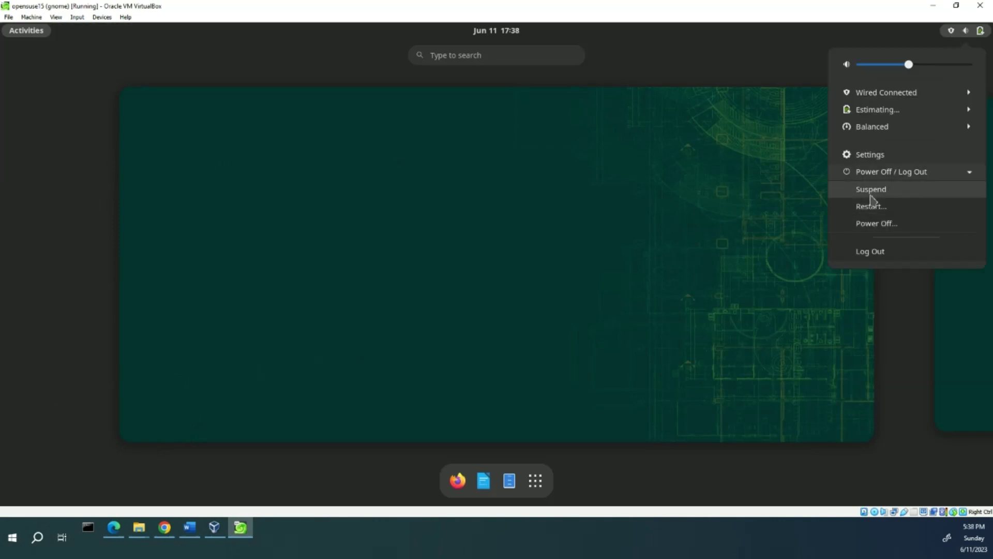
{"action": "left_click", "coordinate": [870, 253]}
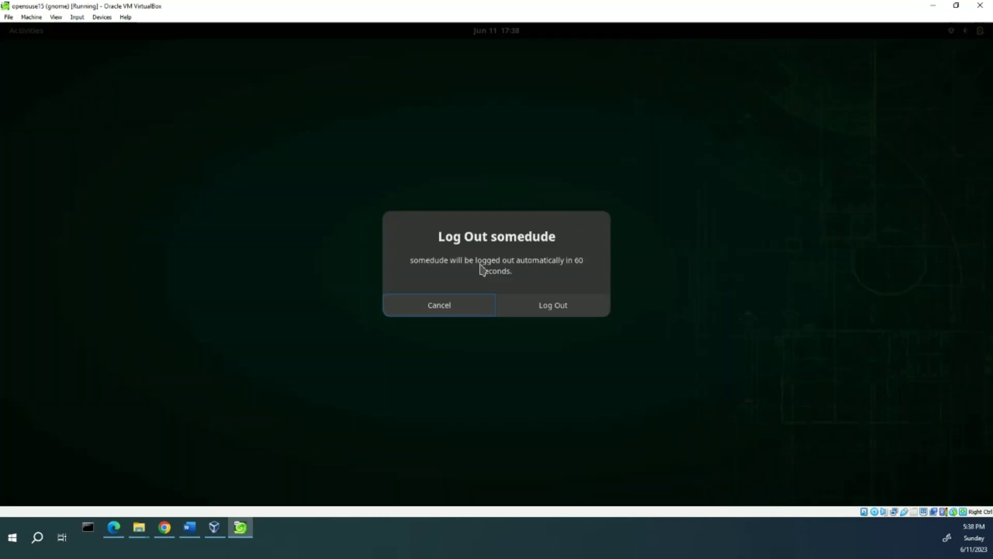
{"action": "left_click", "coordinate": [545, 312]}
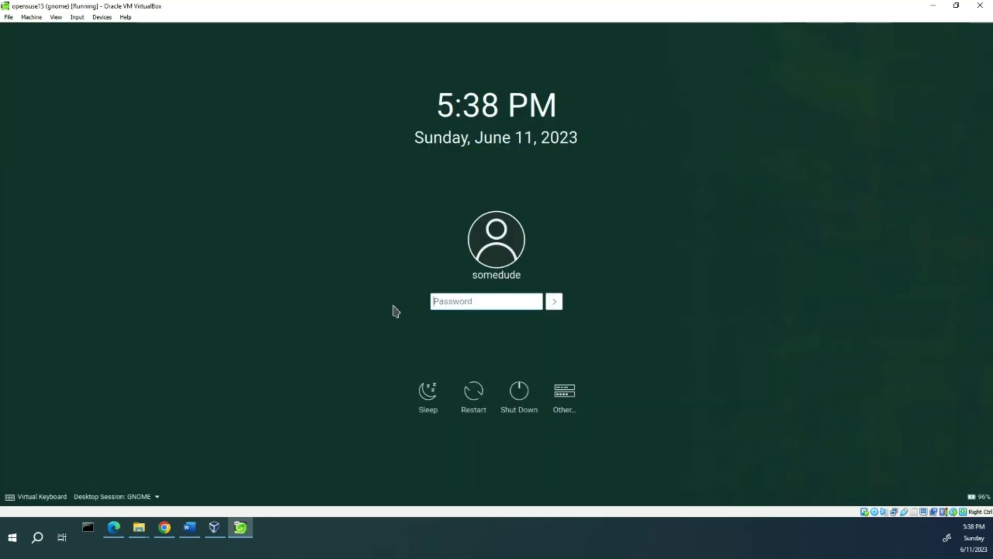
Choose the Plasma (X11) session at the login screen and sign in with the account password.
{"action": "left_click", "coordinate": [159, 500]}
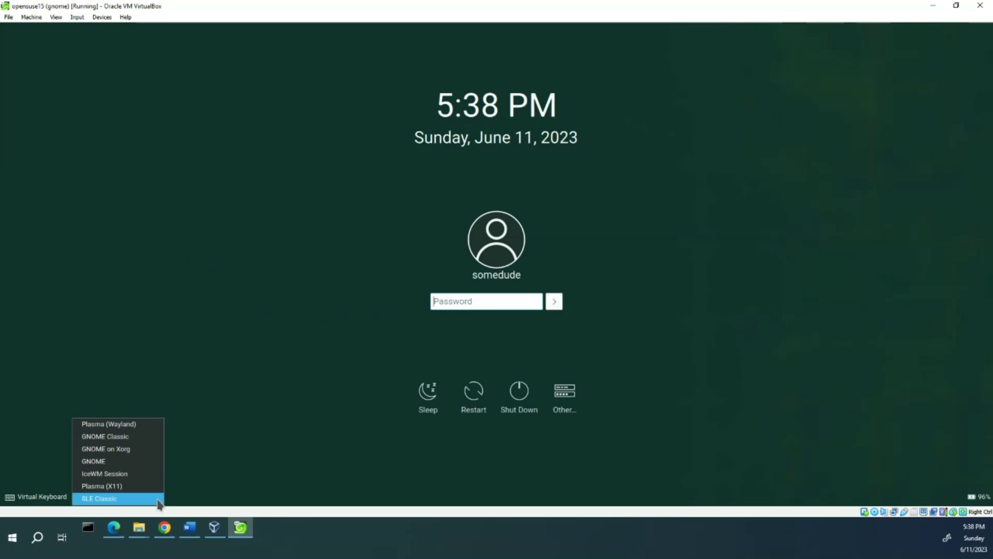
{"action": "left_click", "coordinate": [144, 489]}
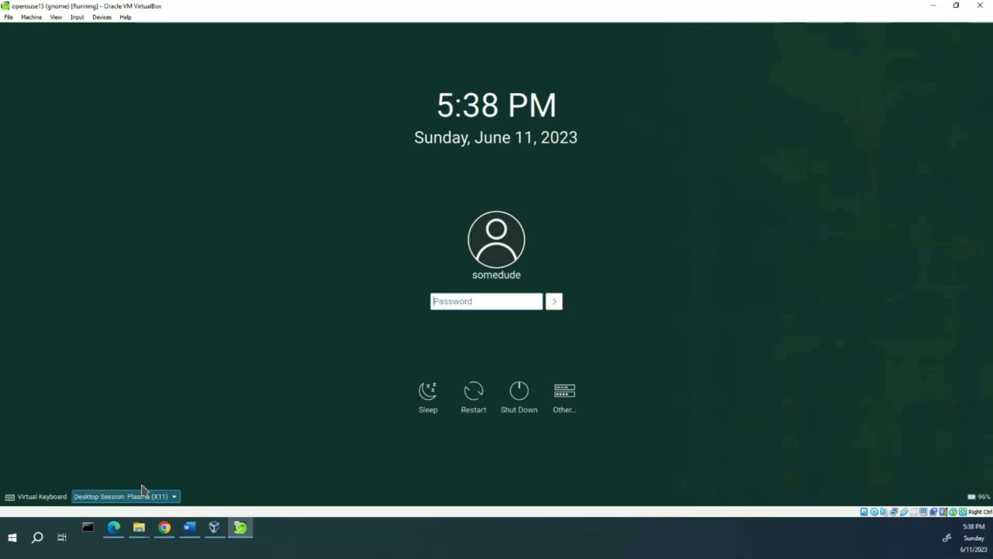
{"action": "left_click", "coordinate": [457, 300]}
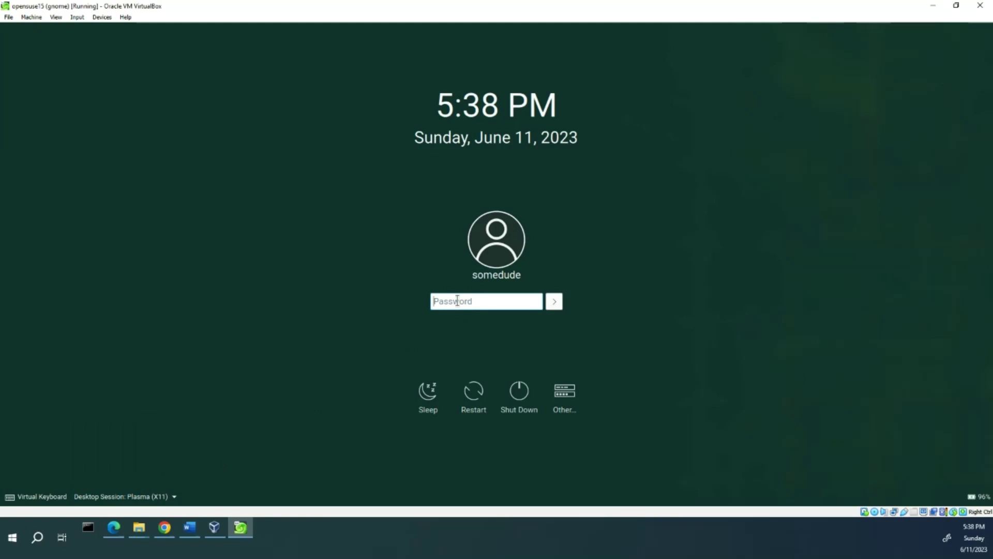
{"action": "type", "text": "•••••••••"}
{"action": "key", "text": "Return"}
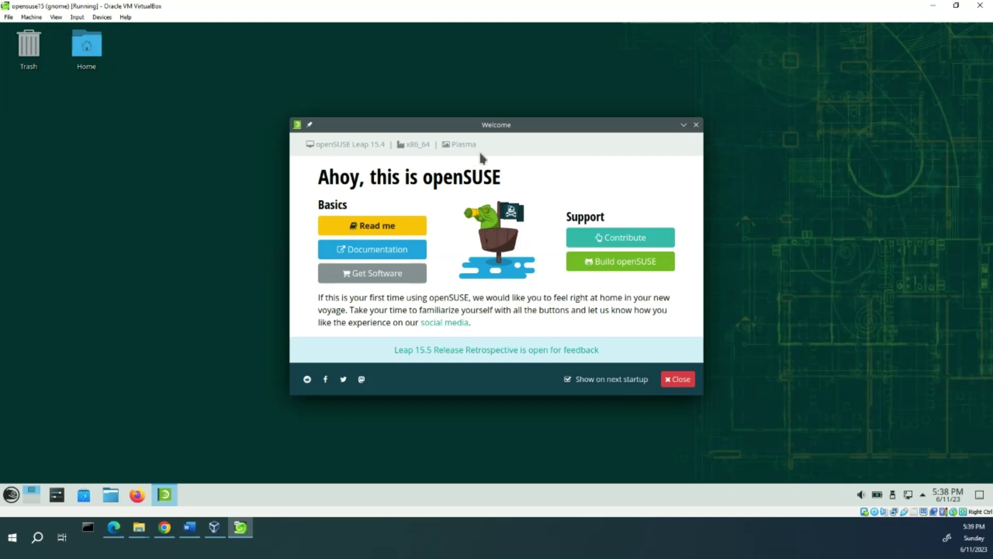
Close Plasma's Welcome window and shut down the openSUSE guest immediately from the launcher.
{"action": "left_click", "coordinate": [696, 124]}
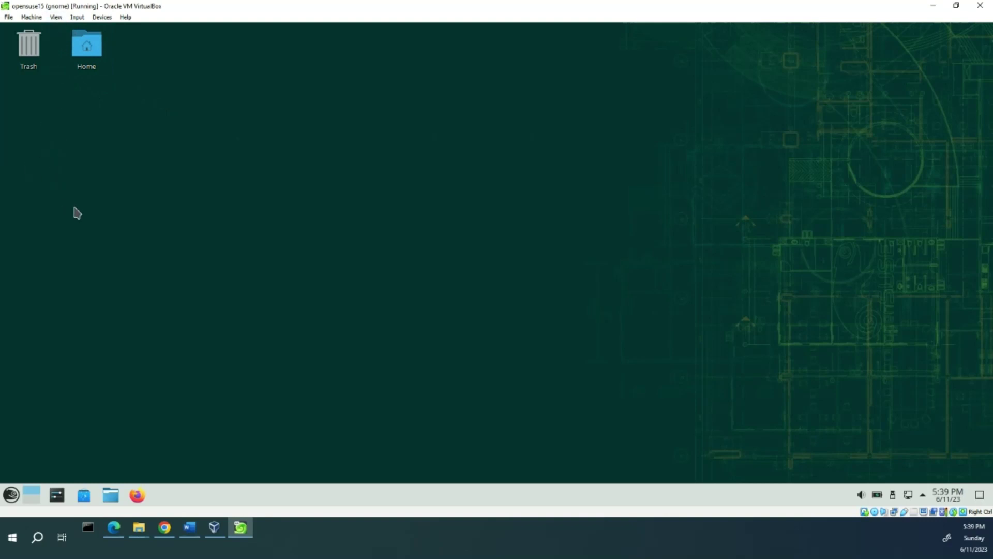
{"action": "left_click", "coordinate": [32, 18]}
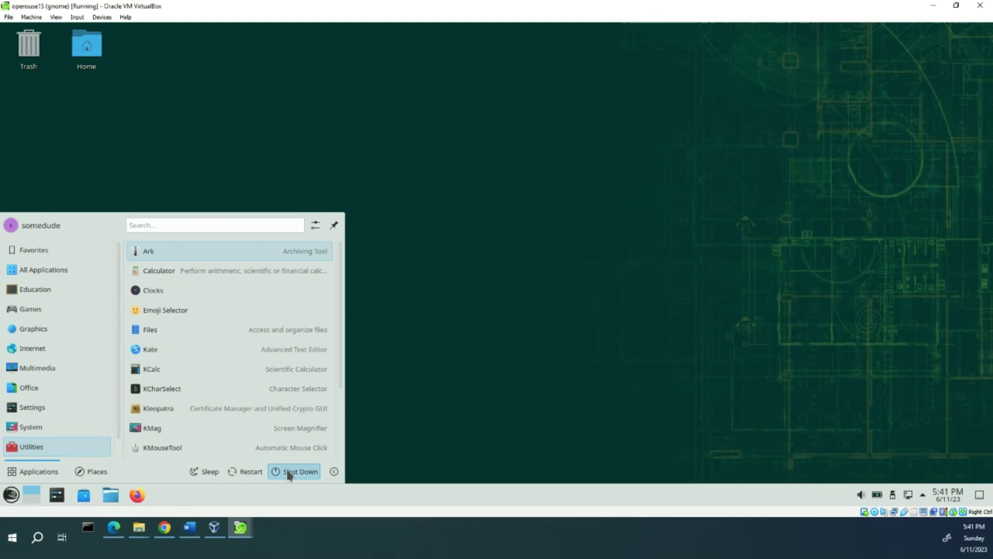
{"action": "left_click", "coordinate": [288, 471]}
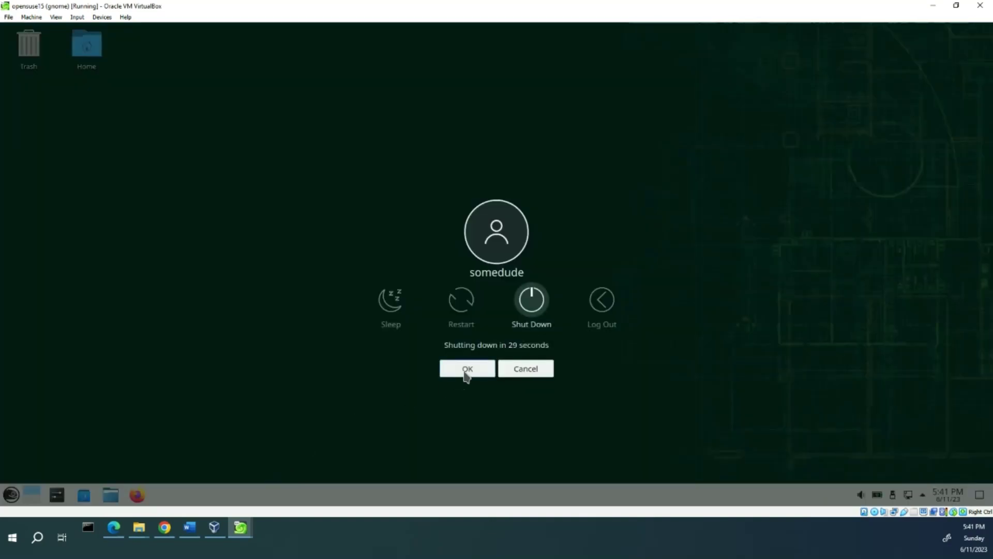
{"action": "left_click", "coordinate": [466, 369]}
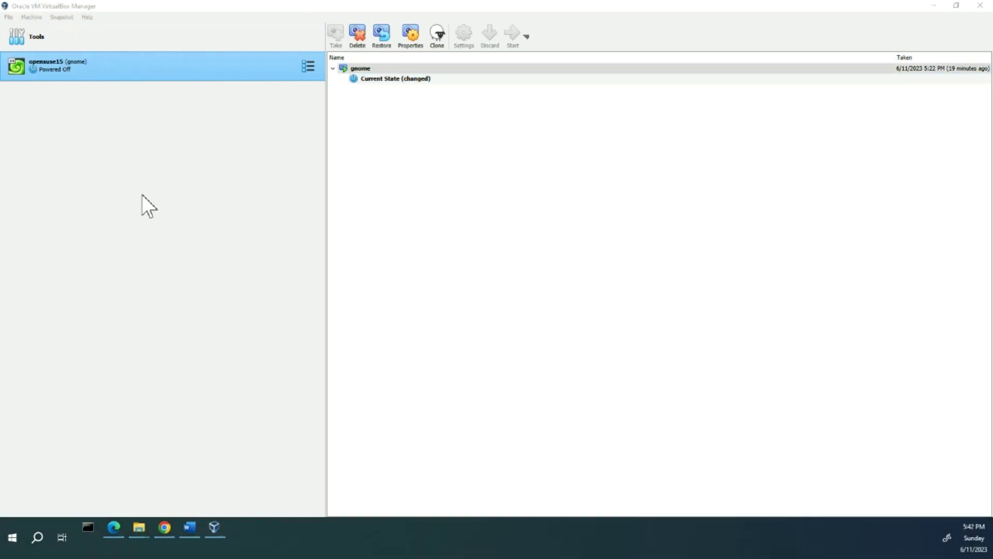
Delete the 'gnome' snapshot of the openSUSE15 machine and confirm the deletion.
{"action": "left_click", "coordinate": [363, 69]}
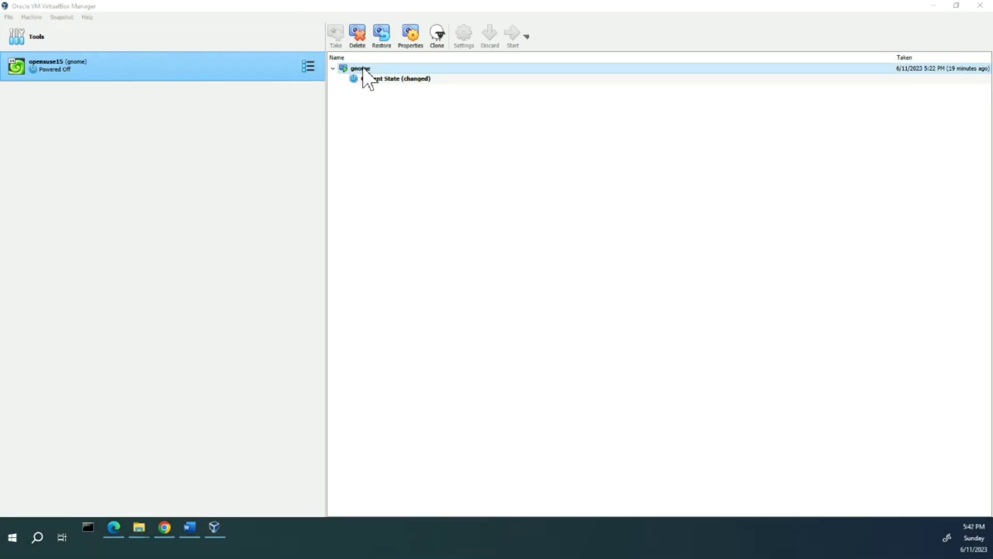
{"action": "right_click", "coordinate": [362, 68]}
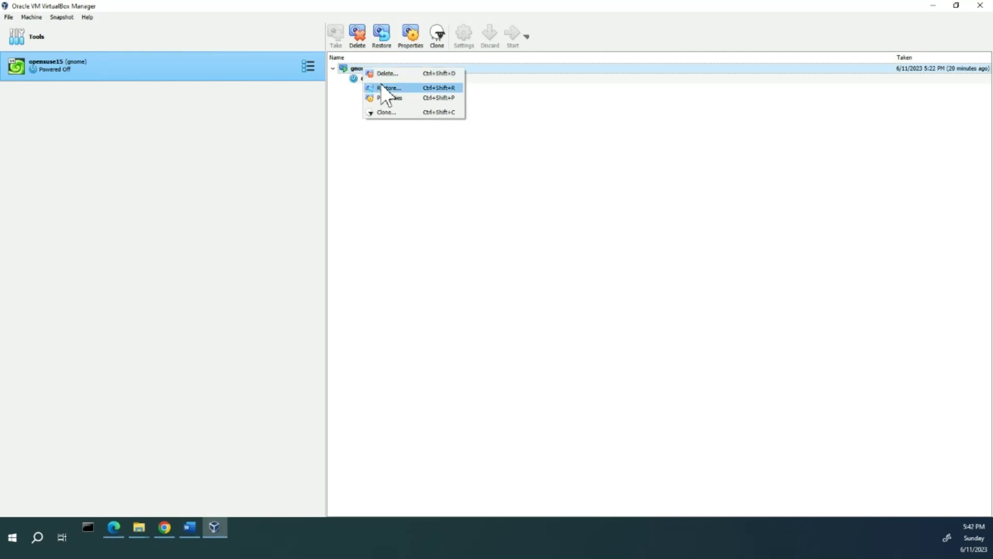
{"action": "left_click", "coordinate": [381, 74]}
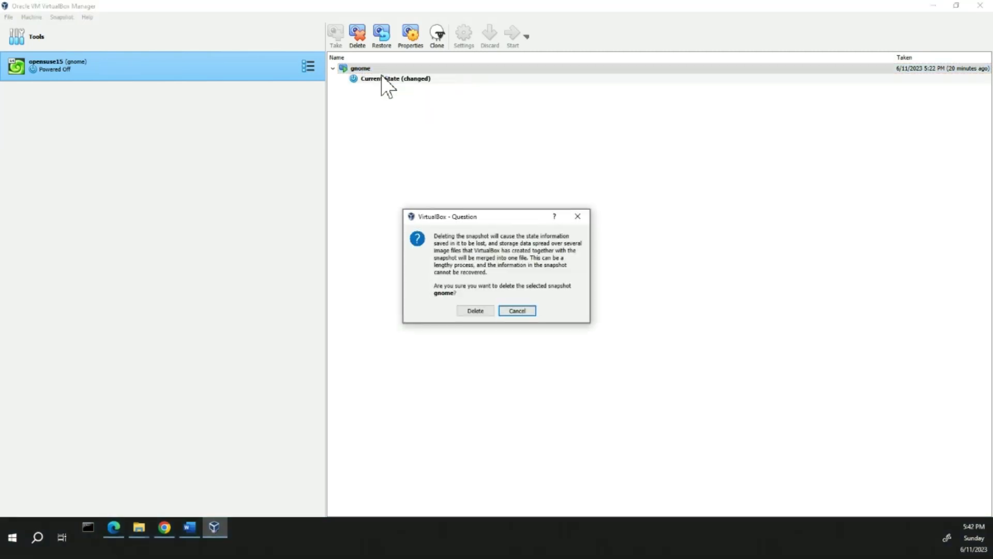
{"action": "left_click", "coordinate": [475, 311]}
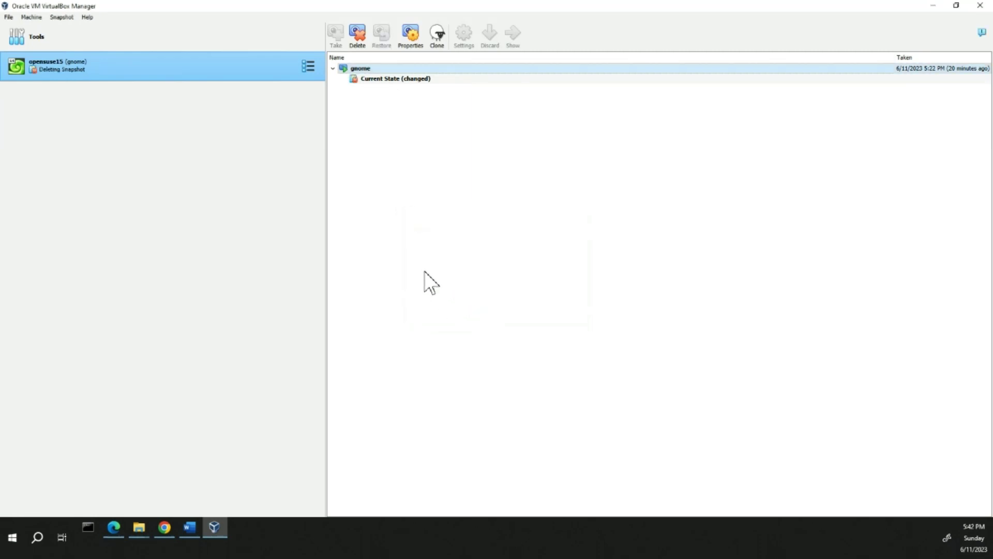